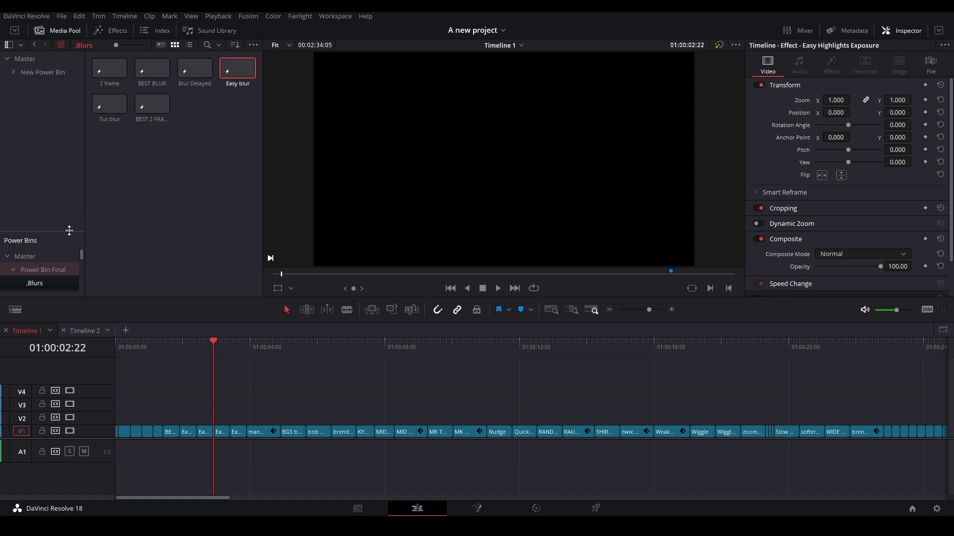
Step: Expand the Power Bins list to show all Power Bin Final folders, then find the p - blue tint clip
{"action": "left_click_drag", "start_coordinate": [69, 230], "coordinate": [64, 142]}
{"action": "left_click_drag", "start_coordinate": [238, 69], "coordinate": [321, 396]}
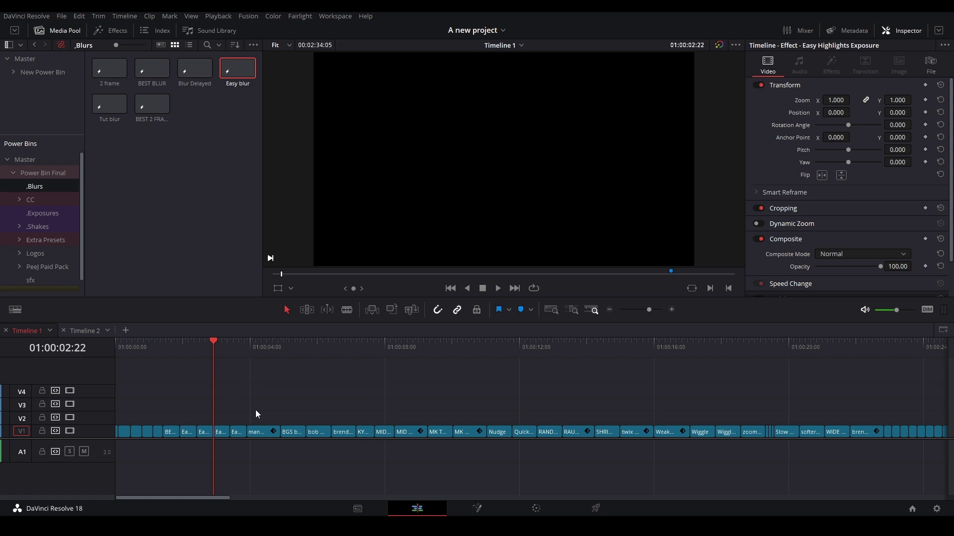
{"action": "scroll", "coordinate": [675, 391], "scroll_direction": "right", "scroll_amount": 10}
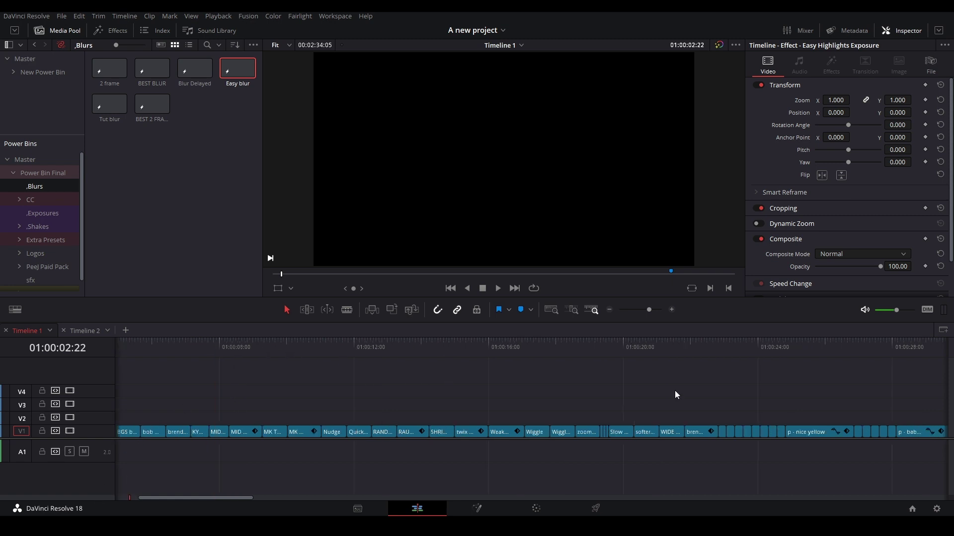
{"action": "left_click_drag", "start_coordinate": [410, 345], "coordinate": [529, 348]}
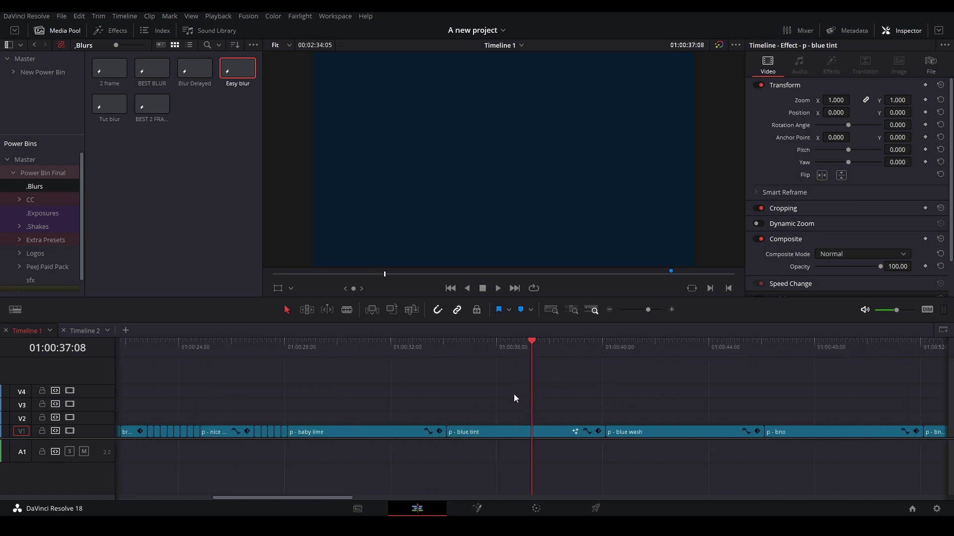
{"action": "scroll", "coordinate": [514, 394], "scroll_direction": "down", "scroll_amount": 3}
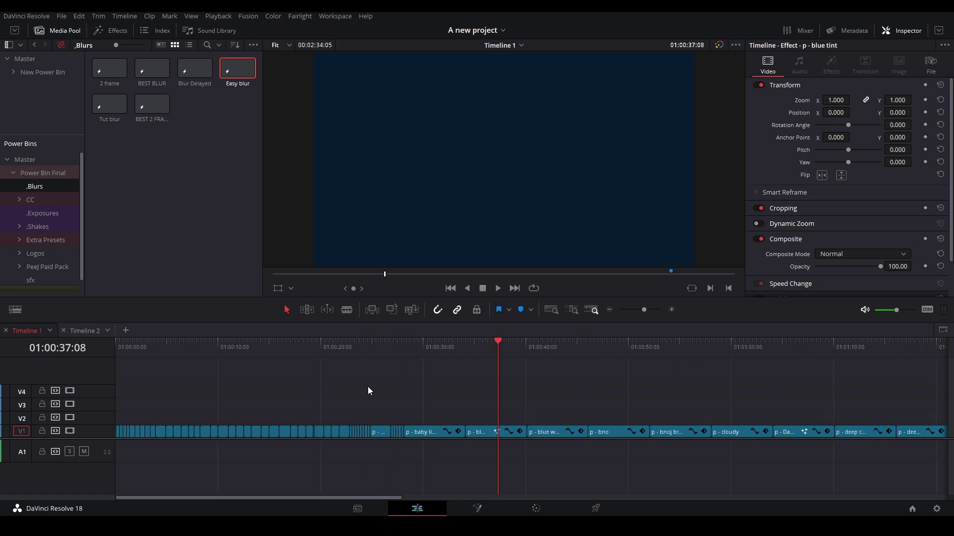
Step: Drop an Adjustment Clip from Effects Favorites onto a new V5 track and open it in Fusion
{"action": "left_click", "coordinate": [107, 30]}
{"action": "left_click_drag", "start_coordinate": [18, 246], "coordinate": [183, 368]}
{"action": "key", "text": "shift+5"}
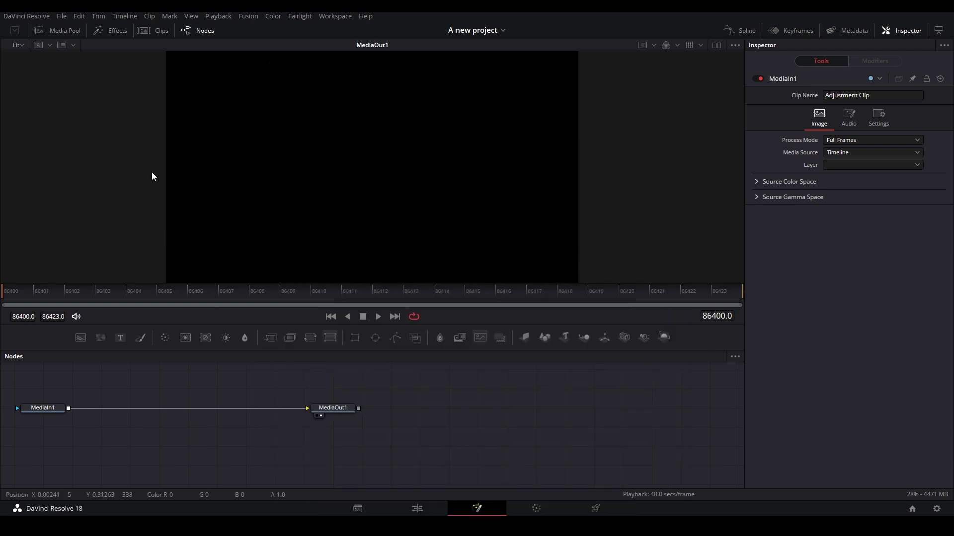
Step: Back on the Edit page, select the short V5 adjustment clip and save the project
{"action": "left_click", "coordinate": [417, 509]}
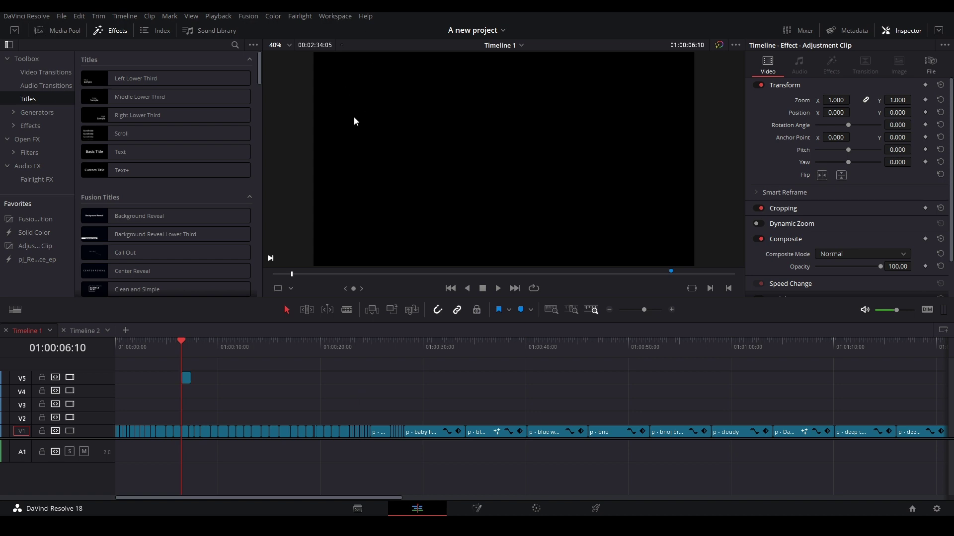
{"action": "left_click", "coordinate": [291, 414]}
{"action": "scroll", "coordinate": [348, 392], "scroll_direction": "up", "scroll_amount": 1}
{"action": "scroll", "coordinate": [390, 377], "scroll_direction": "down", "scroll_amount": 3}
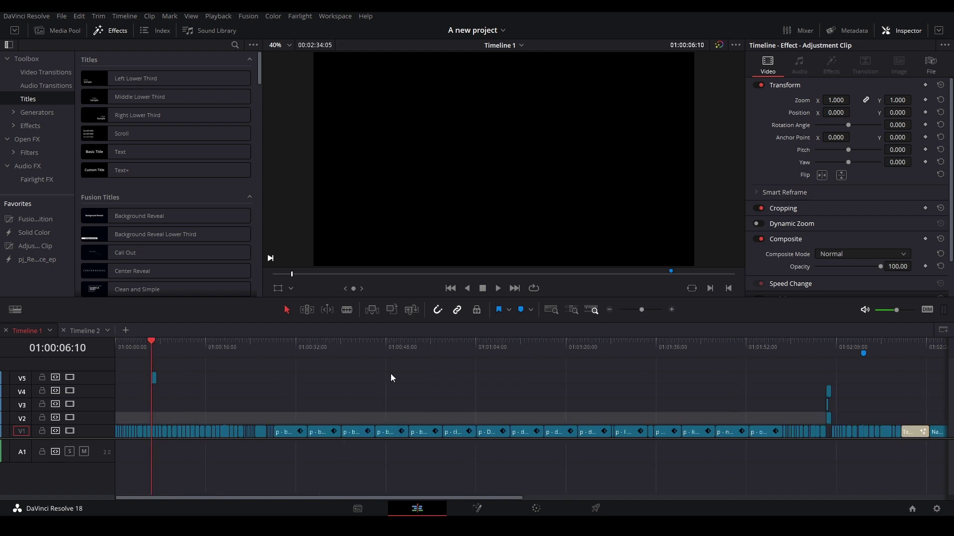
{"action": "left_click", "coordinate": [391, 377]}
{"action": "left_click_drag", "start_coordinate": [207, 408], "coordinate": [138, 370]}
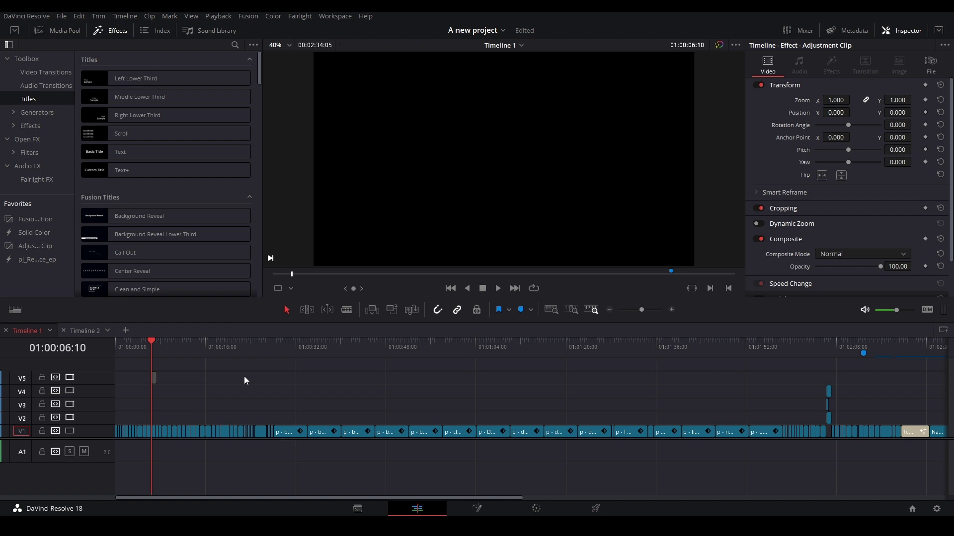
{"action": "key", "text": "ctrl+s"}
{"action": "scroll", "coordinate": [630, 404], "scroll_direction": "down", "scroll_amount": 2}
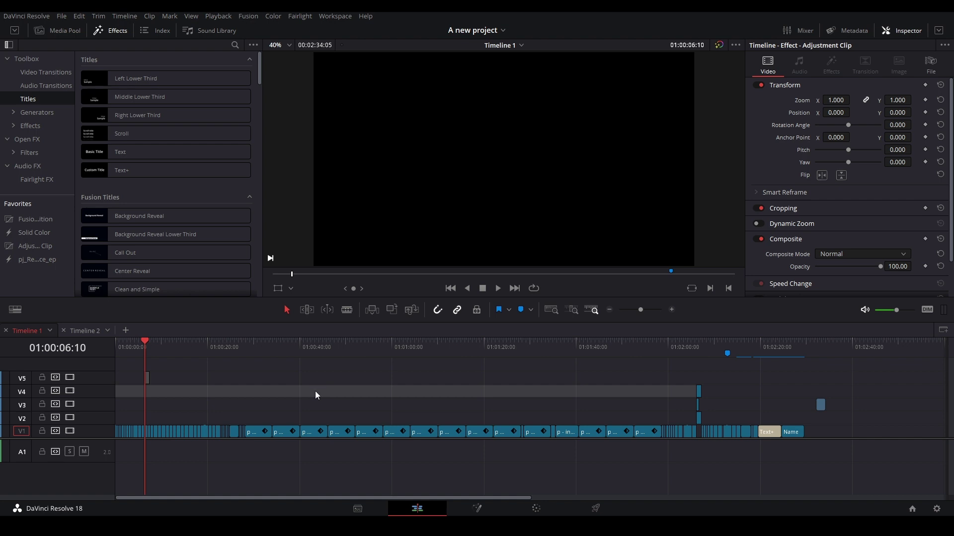
Step: Swap the Effects library for the Media Pool showing New Power Bin, then move the playhead later
{"action": "left_click", "coordinate": [95, 32]}
{"action": "left_click", "coordinate": [46, 32]}
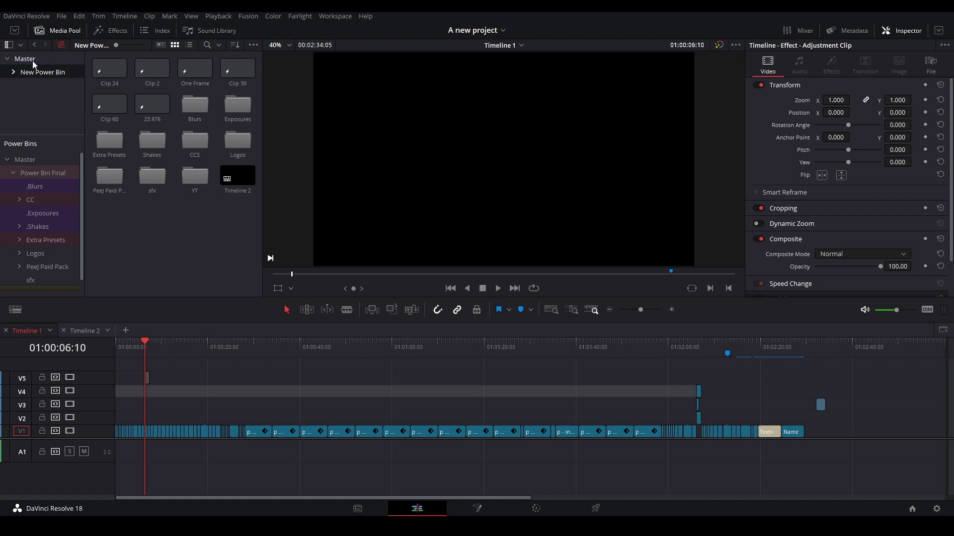
{"action": "right_click", "coordinate": [44, 76]}
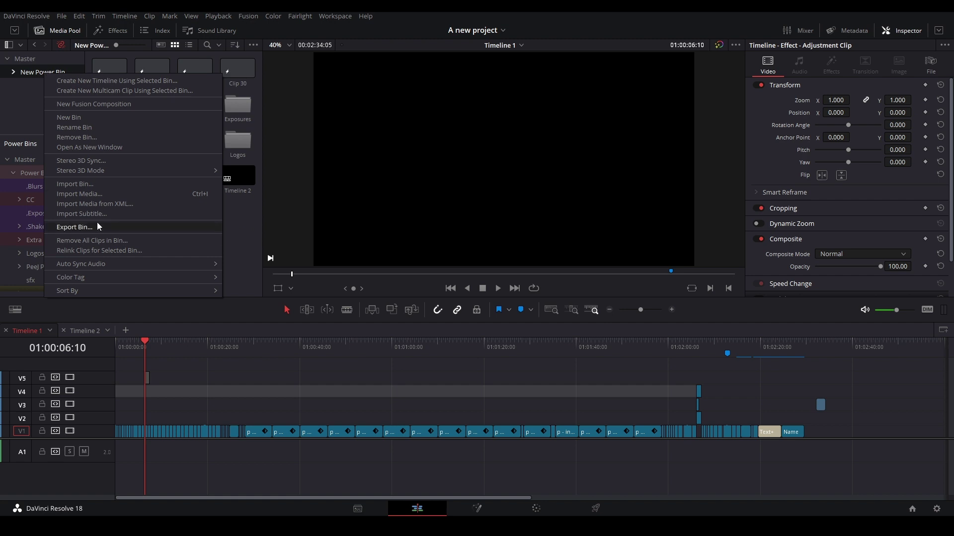
{"action": "left_click", "coordinate": [198, 395]}
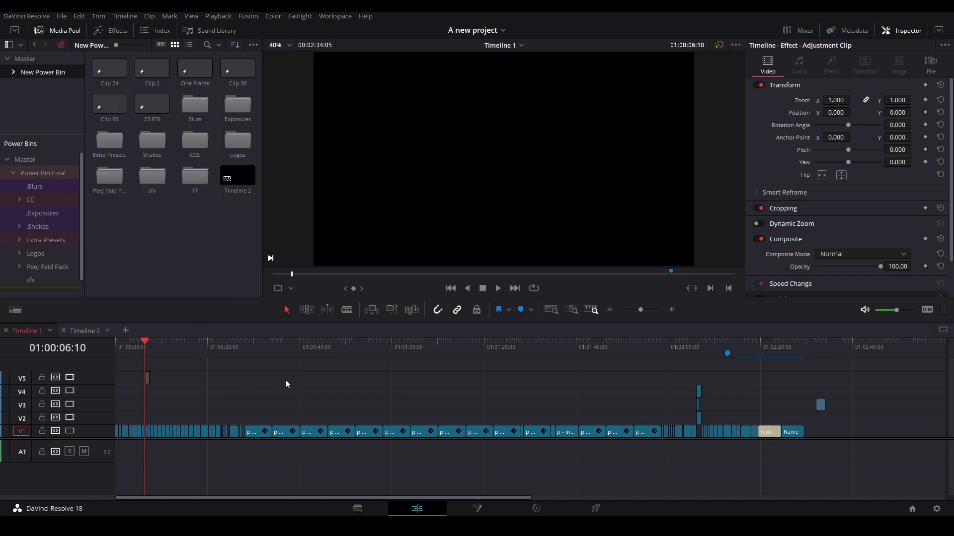
{"action": "left_click", "coordinate": [413, 344]}
{"action": "scroll", "coordinate": [341, 383], "scroll_direction": "right", "scroll_amount": 6}
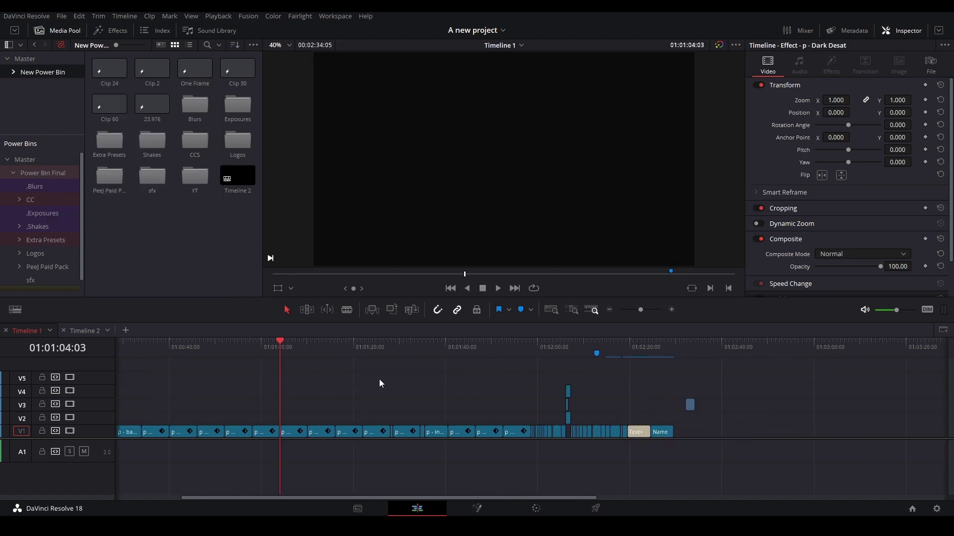
Step: Open the 'er' project from Local Database in the Project Manager
{"action": "left_click", "coordinate": [912, 509]}
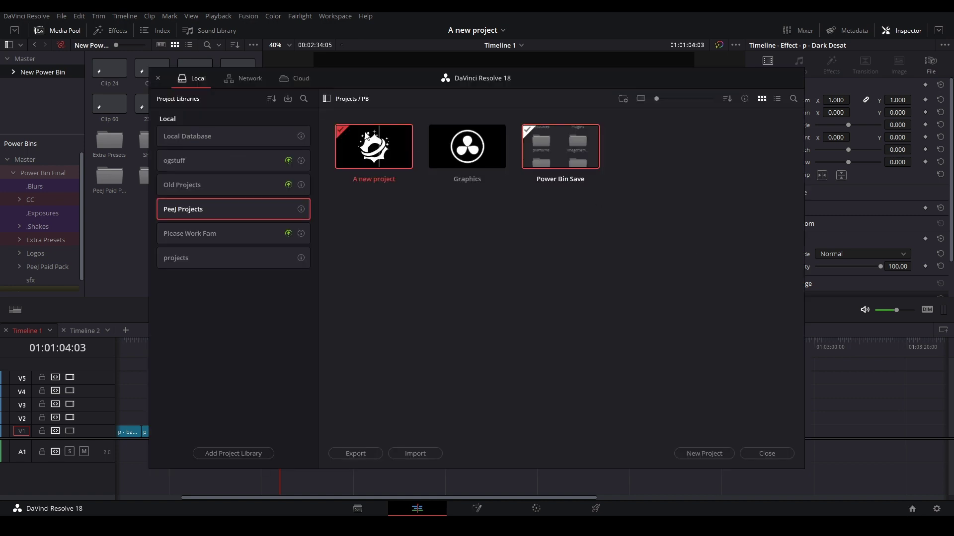
{"action": "left_click", "coordinate": [263, 138]}
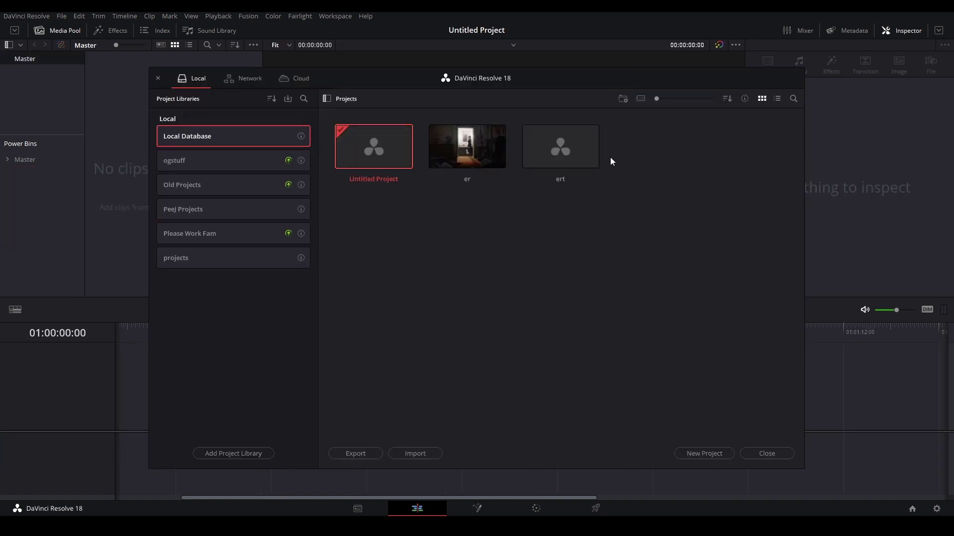
{"action": "double_click", "coordinate": [453, 147]}
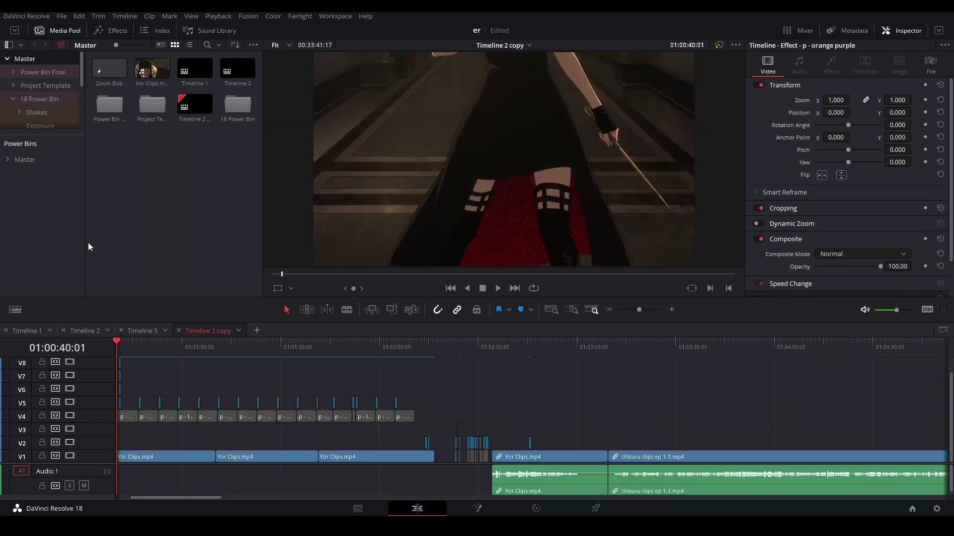
Step: Fit Timeline 2 copy, then zoom in on opening presets like MK TWITCH SHARP and Twix Shake
{"action": "key", "text": "shift+z"}
{"action": "key", "text": "Home"}
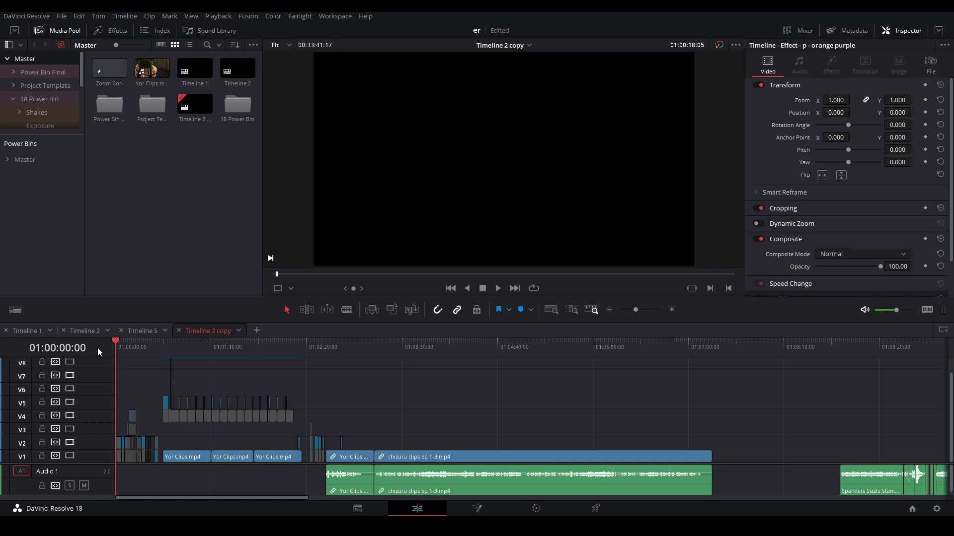
{"action": "scroll", "coordinate": [150, 401], "scroll_direction": "up", "scroll_amount": 6}
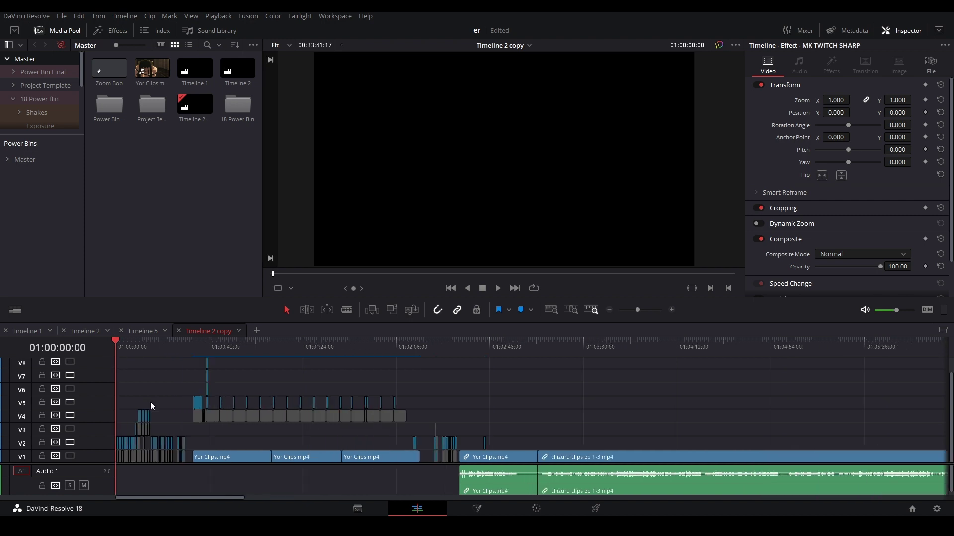
{"action": "scroll", "coordinate": [175, 368], "scroll_direction": "up", "scroll_amount": 1}
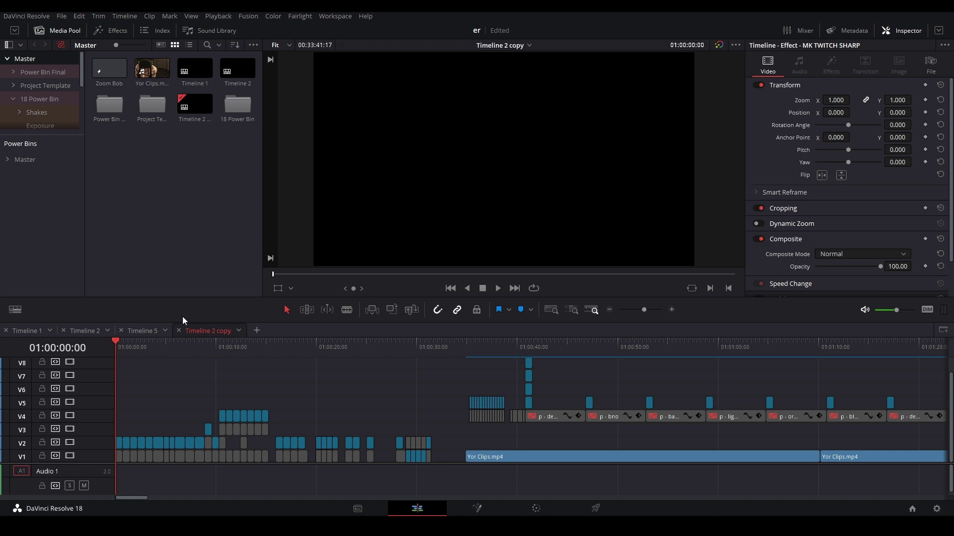
{"action": "scroll", "coordinate": [231, 449], "scroll_direction": "up", "scroll_amount": 2}
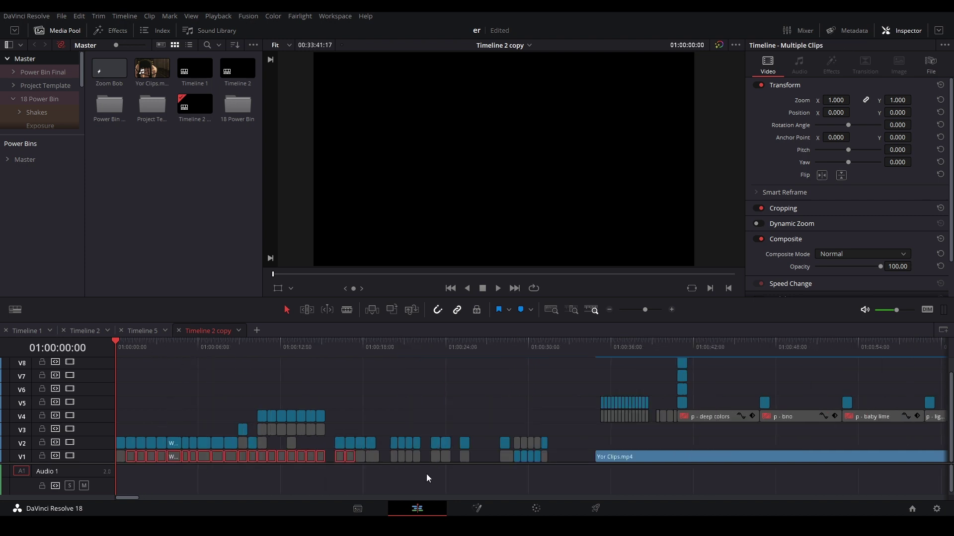
{"action": "scroll", "coordinate": [171, 428], "scroll_direction": "up", "scroll_amount": 5}
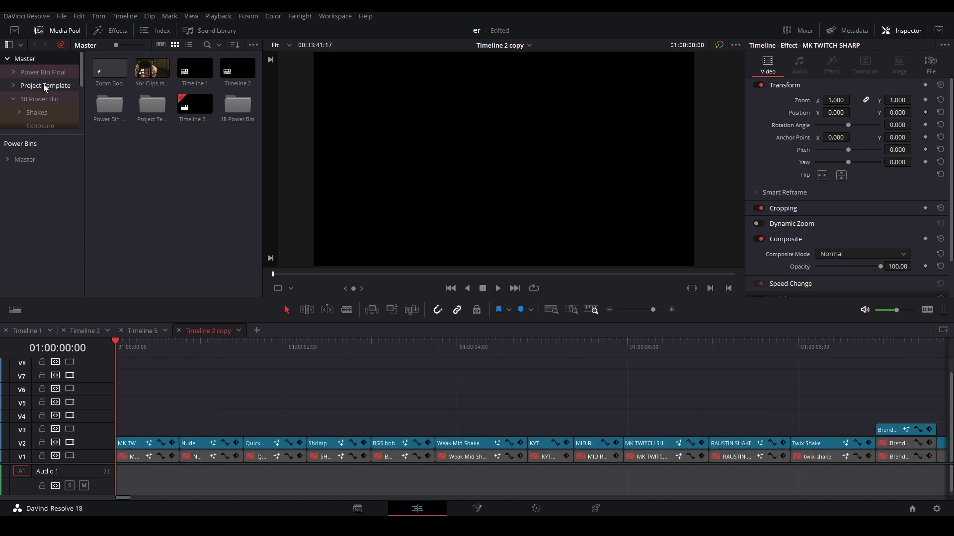
Step: Place an Adjustment Clip from Effects Favorites on V5 at the er timeline start and open it in Fusion
{"action": "left_click", "coordinate": [110, 29]}
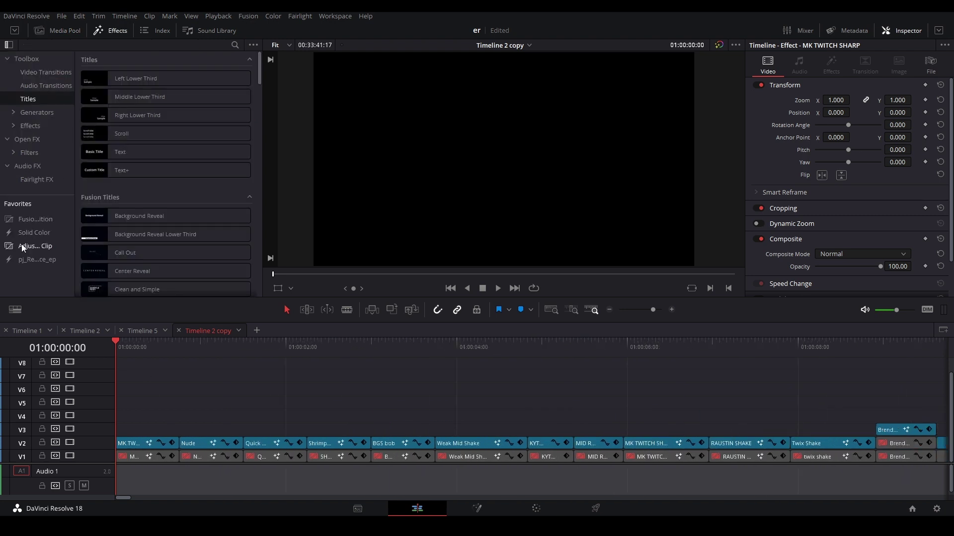
{"action": "left_click_drag", "start_coordinate": [22, 244], "coordinate": [130, 407]}
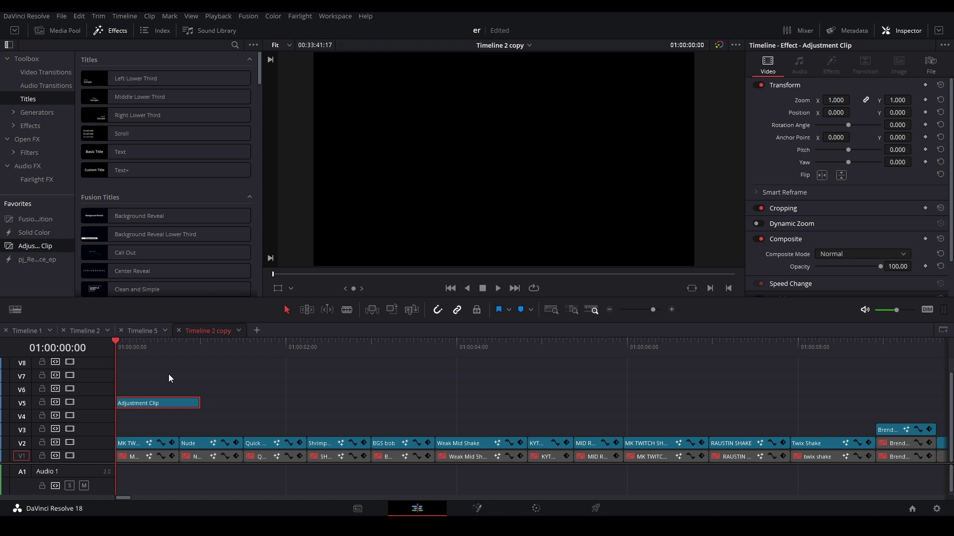
{"action": "key", "text": "shift+5"}
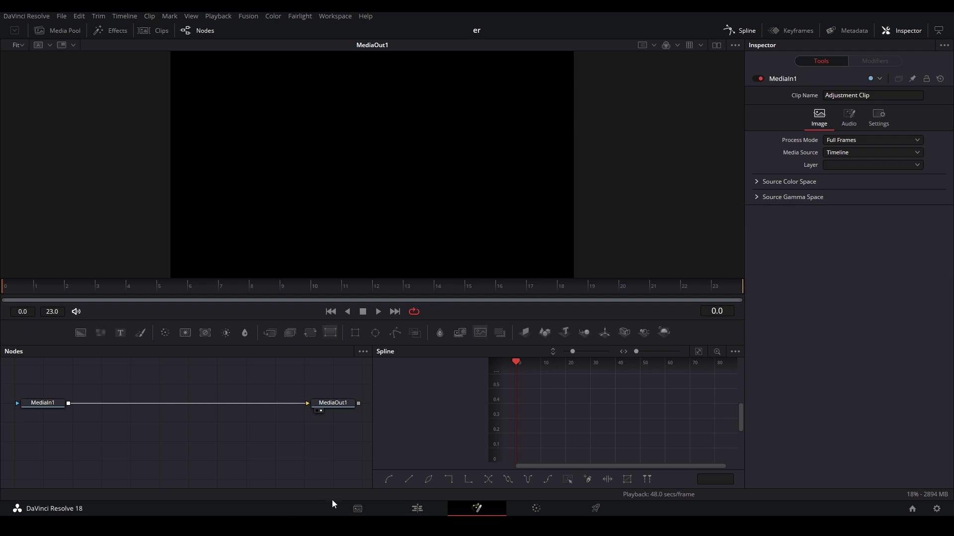
Step: Delete the V5 adjustment clip and inspect MK TWITCH SHARP's Fusion nodes, including TransformPivot
{"action": "left_click", "coordinate": [417, 509]}
{"action": "key", "text": "Delete"}
{"action": "left_click", "coordinate": [134, 457]}
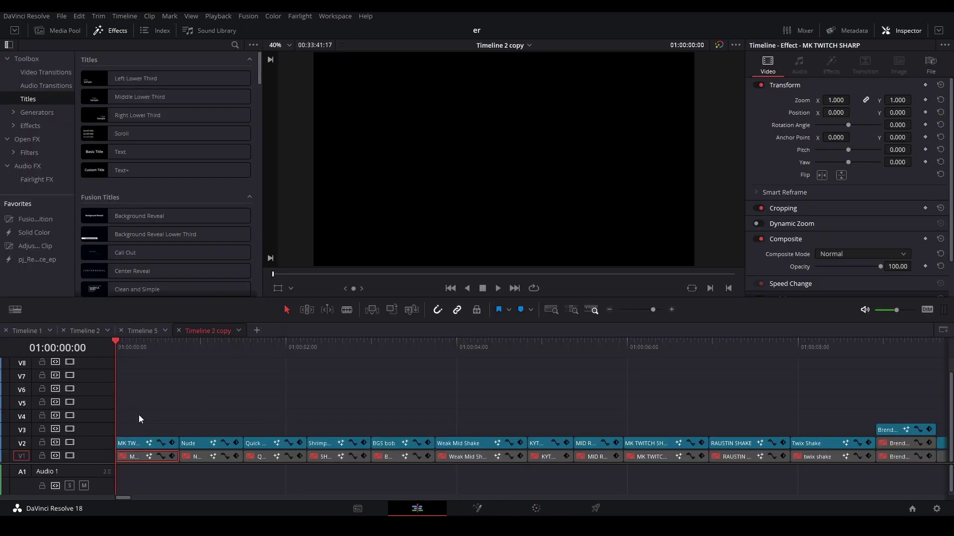
{"action": "key", "text": "shift+5"}
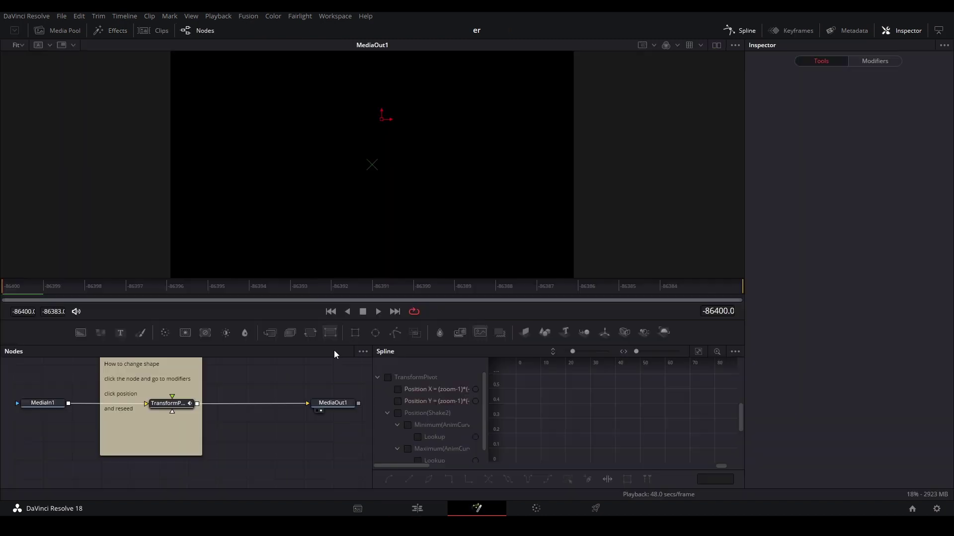
{"action": "left_click", "coordinate": [418, 509]}
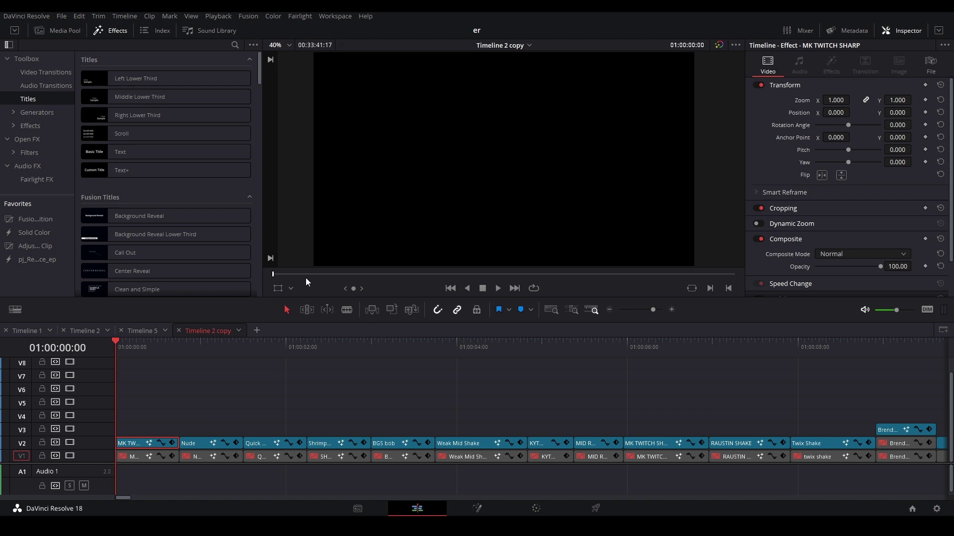
{"action": "key", "text": "shift+5"}
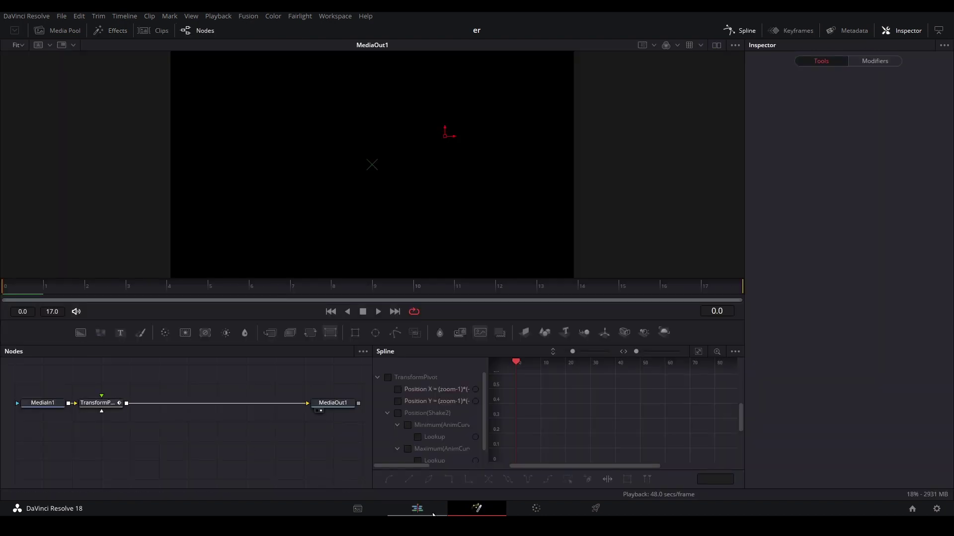
{"action": "left_click", "coordinate": [417, 508]}
Step: Select the p - Dark Desat clip on V4 near 01:02:33:09 and open it on the Color page
{"action": "scroll", "coordinate": [372, 397], "scroll_direction": "down", "scroll_amount": 10}
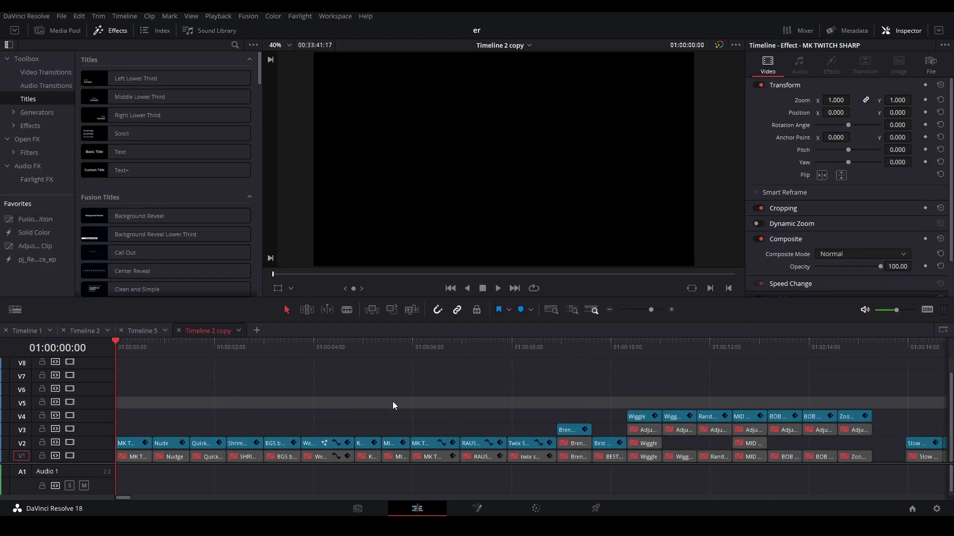
{"action": "scroll", "coordinate": [392, 397], "scroll_direction": "down", "scroll_amount": 5}
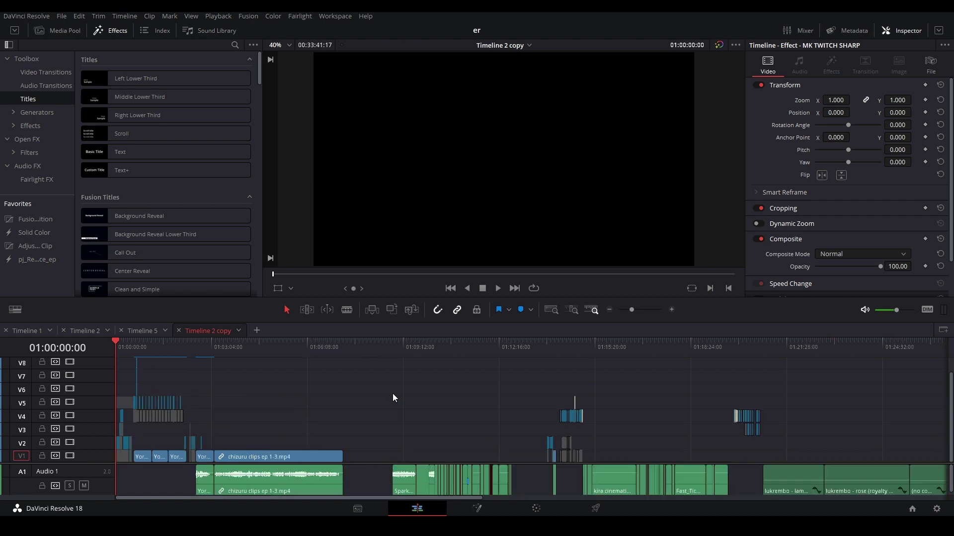
{"action": "left_click", "coordinate": [288, 348]}
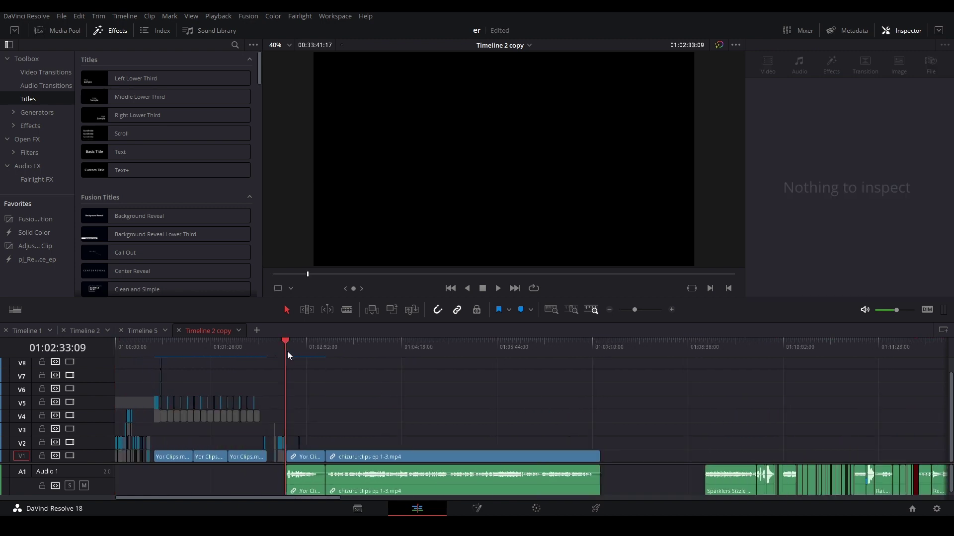
{"action": "scroll", "coordinate": [417, 400], "scroll_direction": "up", "scroll_amount": 5}
{"action": "scroll", "coordinate": [529, 403], "scroll_direction": "up", "scroll_amount": 8}
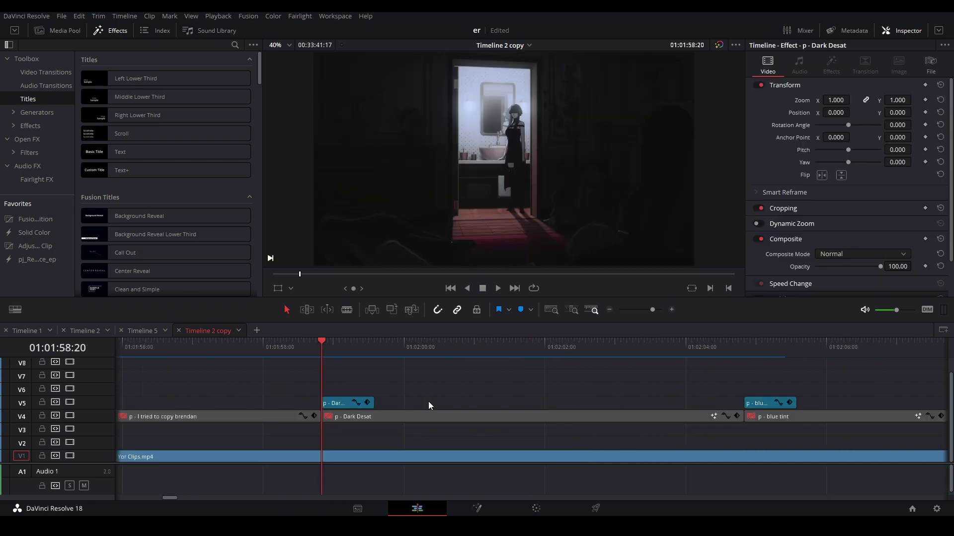
{"action": "left_click", "coordinate": [434, 416]}
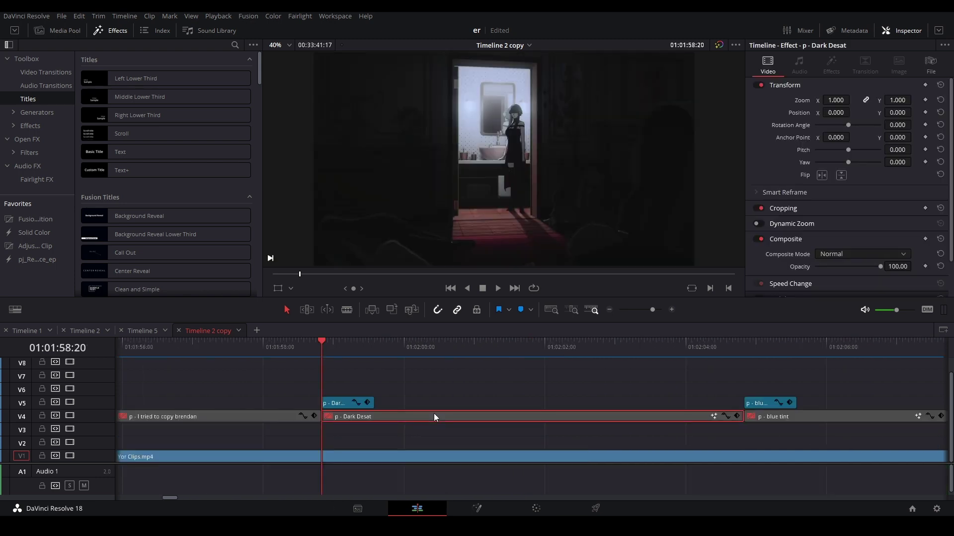
{"action": "left_click", "coordinate": [536, 508]}
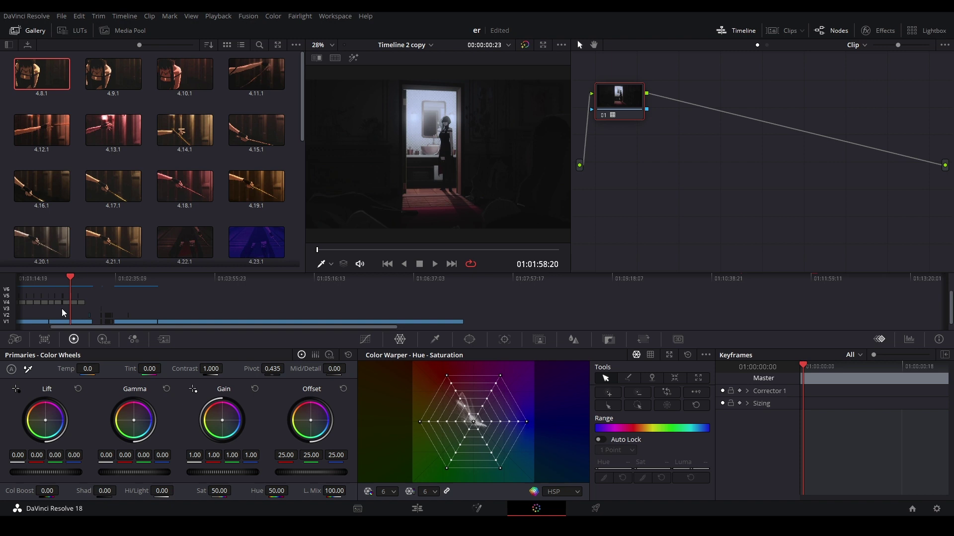
Step: On the Color page, load the V4 Dark Desat clip's grade, then the small V5 clip above it
{"action": "scroll", "coordinate": [62, 309], "scroll_direction": "up", "scroll_amount": 10}
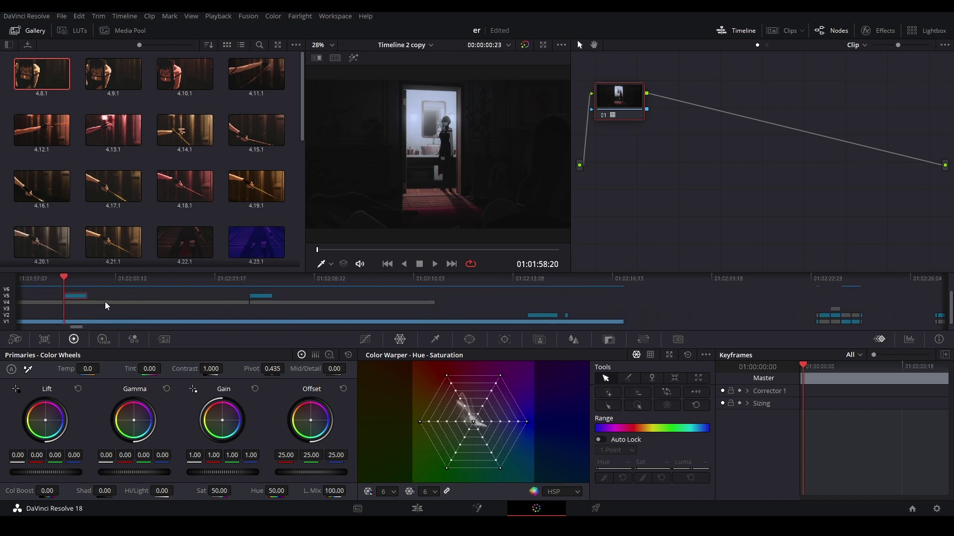
{"action": "left_click", "coordinate": [417, 509]}
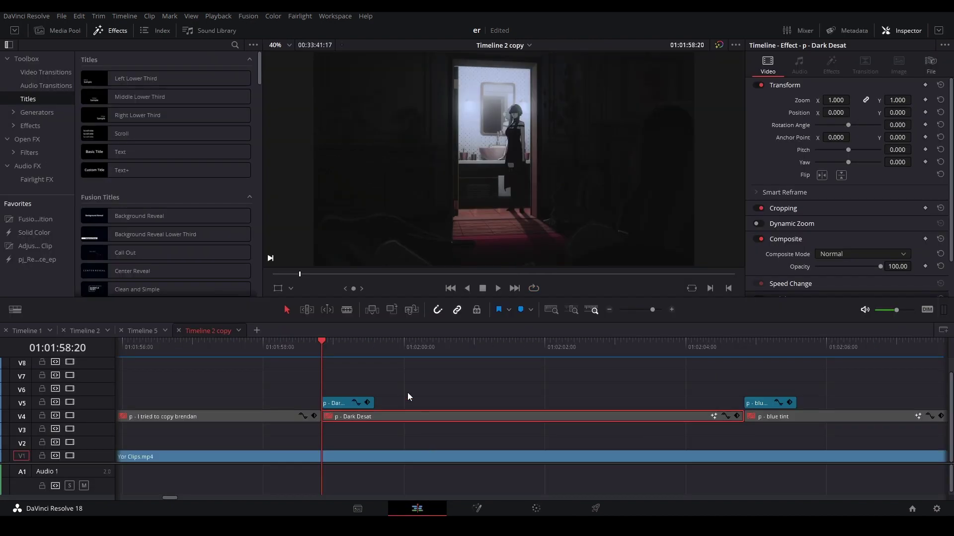
{"action": "left_click", "coordinate": [536, 508]}
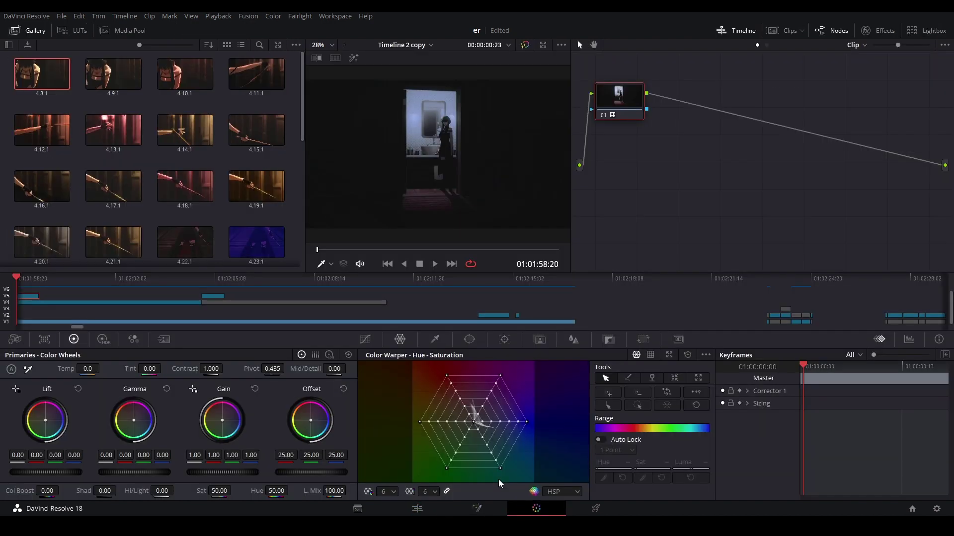
{"action": "left_click", "coordinate": [111, 303]}
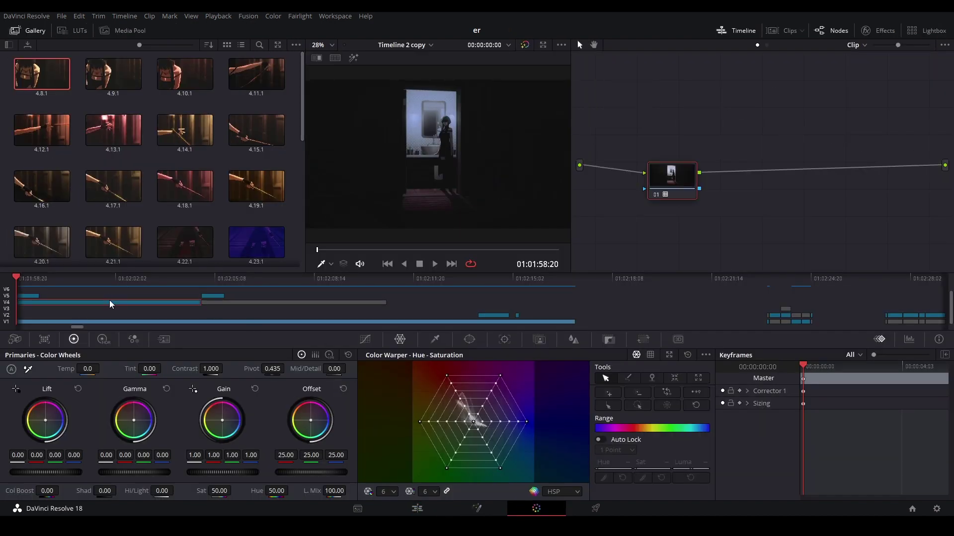
{"action": "right_click", "coordinate": [409, 128]}
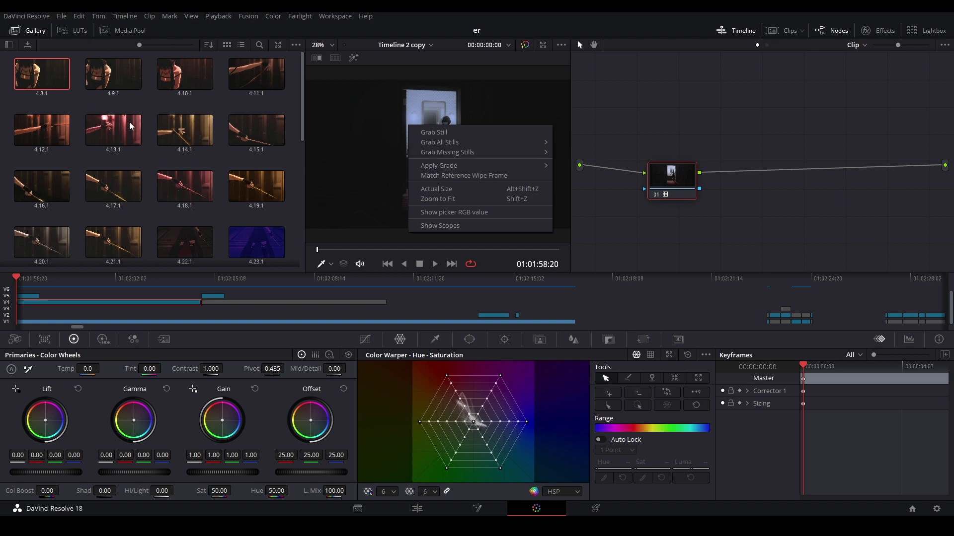
{"action": "left_click", "coordinate": [31, 298]}
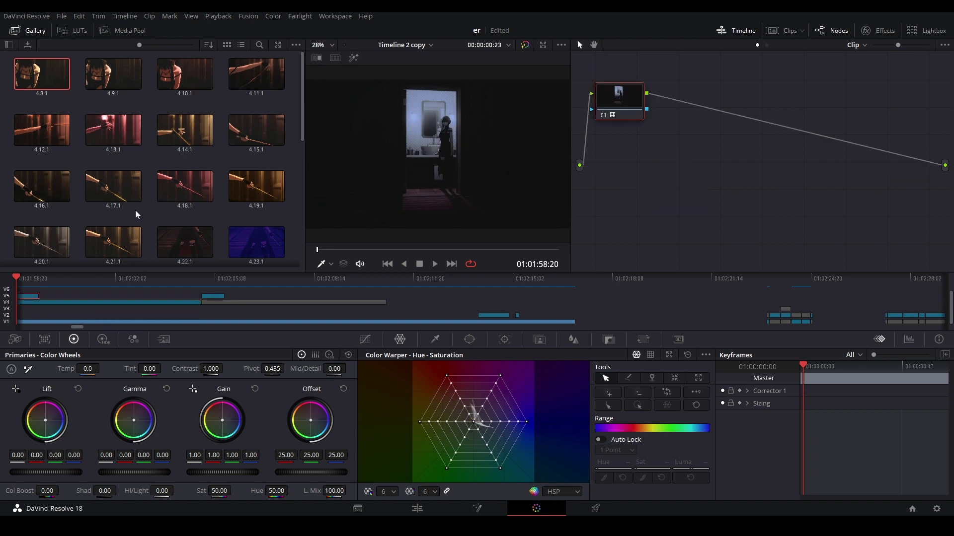
Step: Select the bluish gallery still 4.30.1, then dismiss its right-click options
{"action": "scroll", "coordinate": [123, 219], "scroll_direction": "down", "scroll_amount": 1}
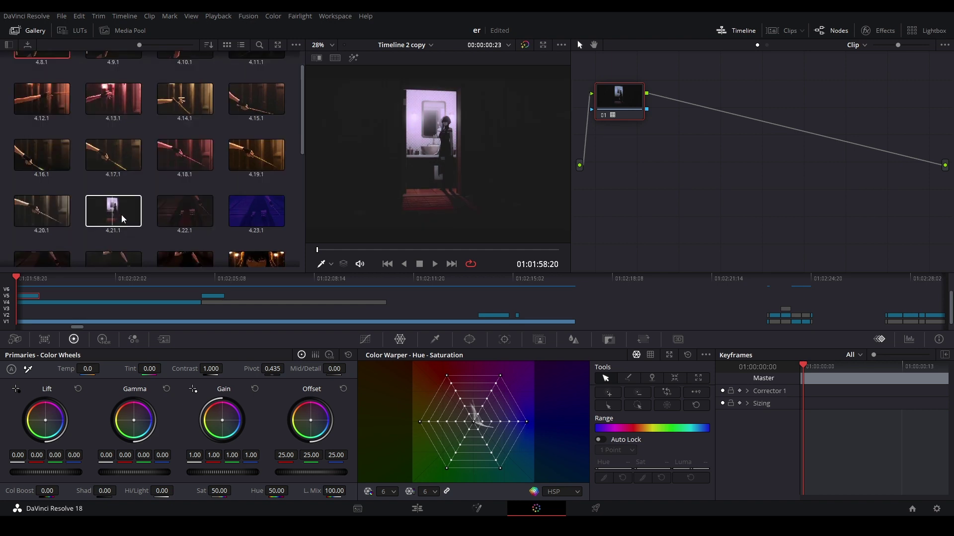
{"action": "scroll", "coordinate": [123, 219], "scroll_direction": "down", "scroll_amount": 4}
{"action": "left_click", "coordinate": [191, 206]}
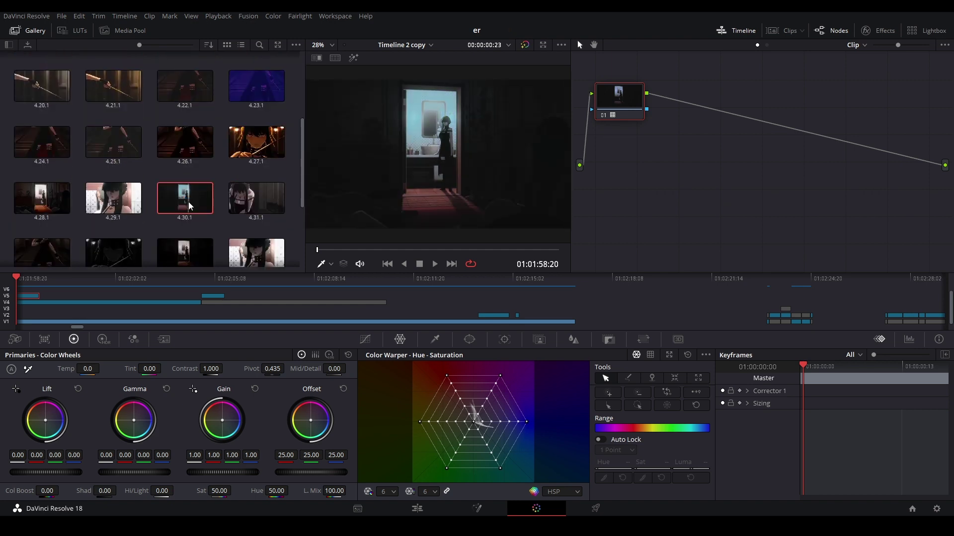
{"action": "right_click", "coordinate": [191, 206]}
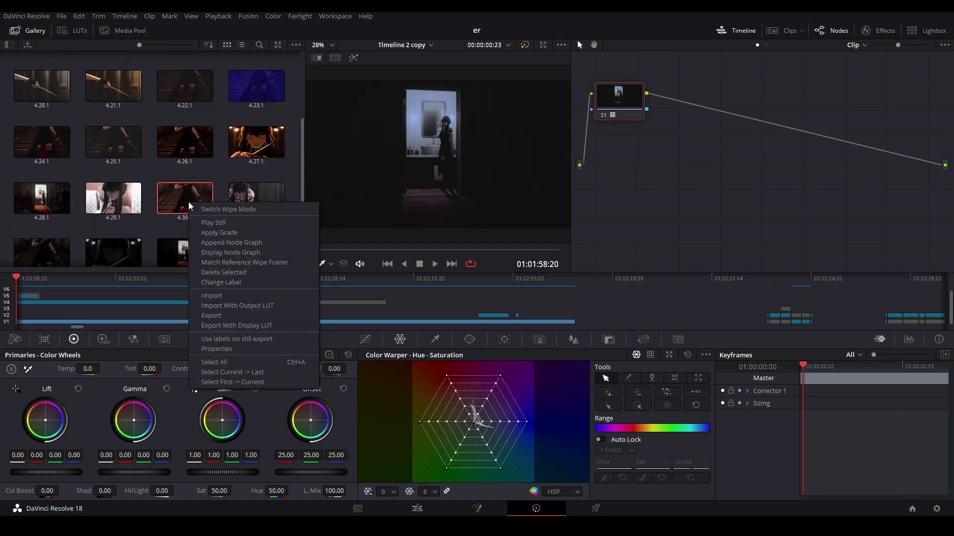
{"action": "left_click", "coordinate": [713, 217]}
Step: Move node 01 lower, add and undo a serial node, and return to the Edit page
{"action": "left_click_drag", "start_coordinate": [635, 101], "coordinate": [666, 158]}
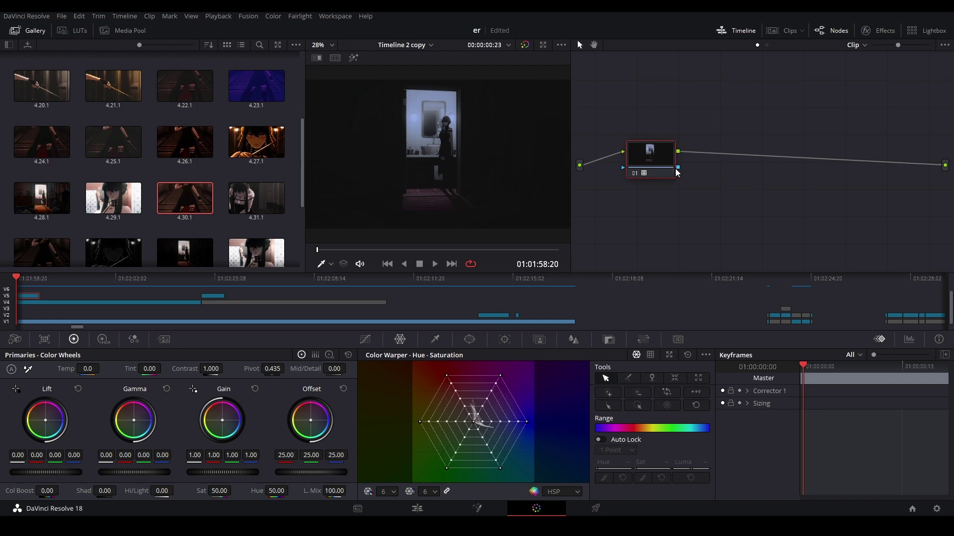
{"action": "key", "text": "alt+s"}
{"action": "key", "text": "ctrl+z"}
{"action": "left_click", "coordinate": [427, 509]}
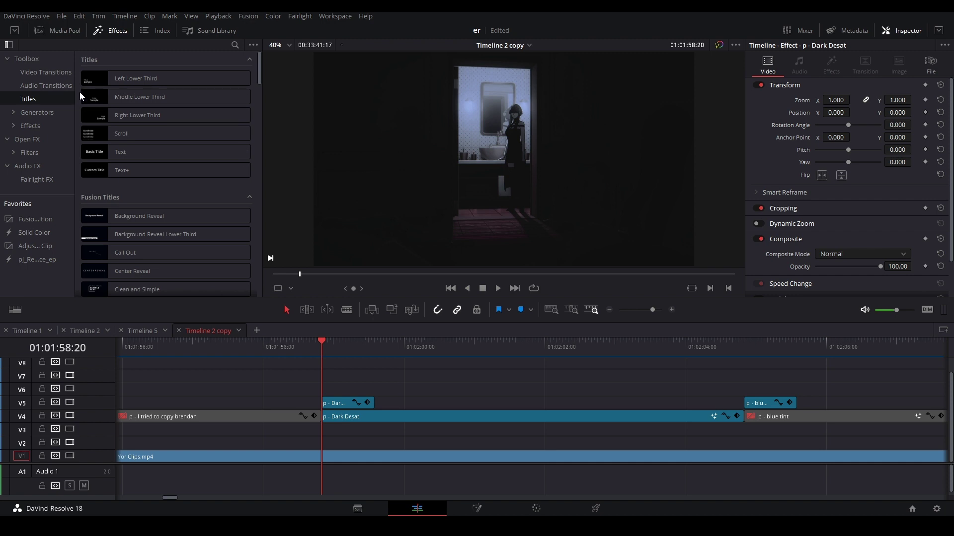
Step: Show the media pool, open the 18 Power Bin, and select the p - Dark Desat clip
{"action": "left_click", "coordinate": [64, 28]}
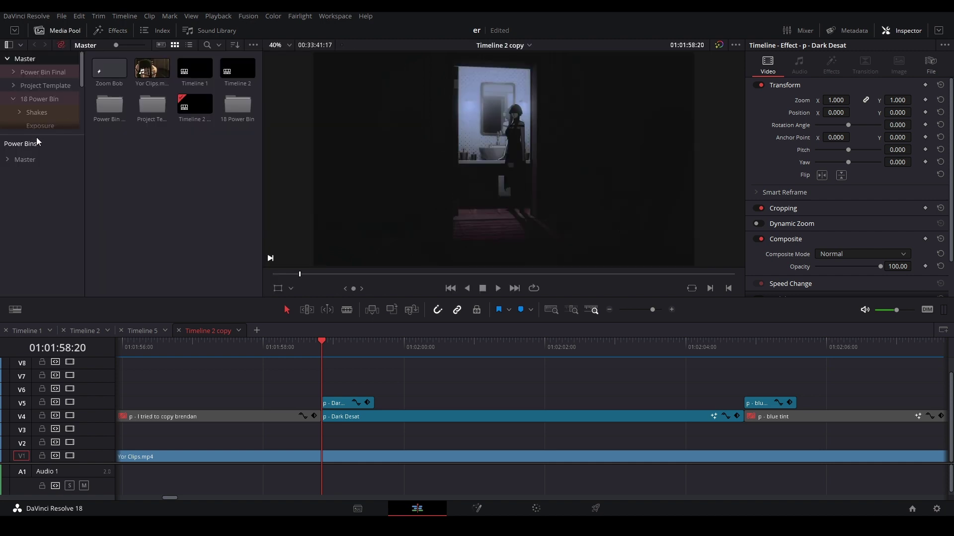
{"action": "left_click_drag", "start_coordinate": [36, 137], "coordinate": [37, 243]}
{"action": "left_click", "coordinate": [40, 99]}
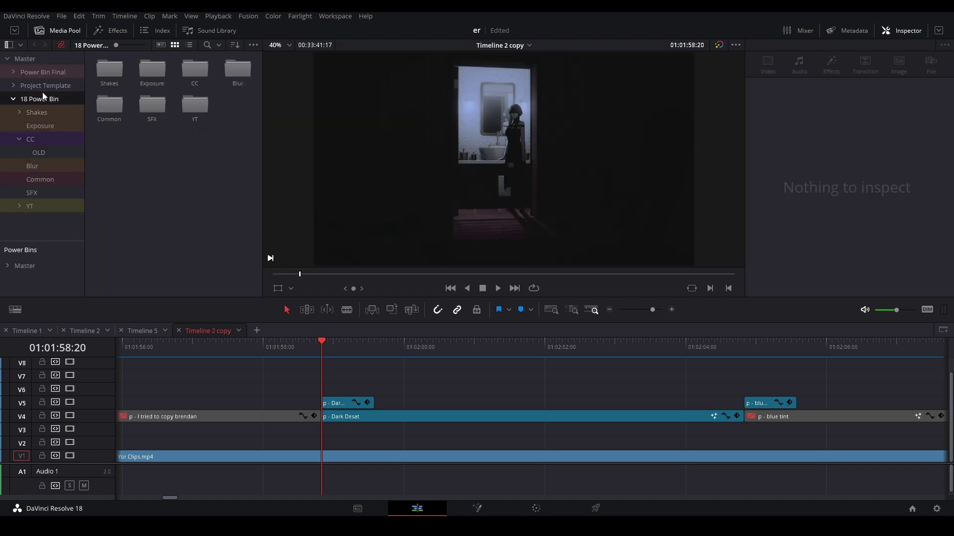
{"action": "left_click", "coordinate": [350, 417]}
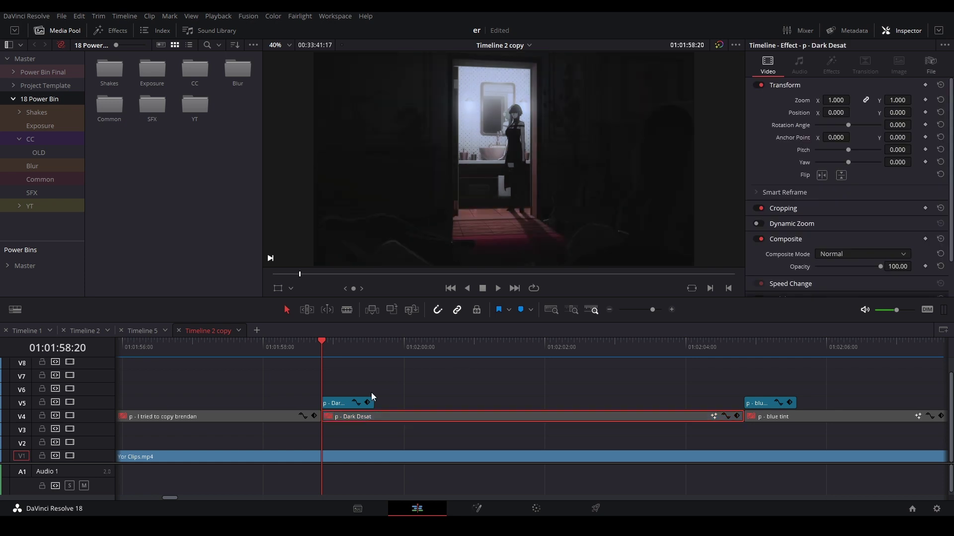
{"action": "scroll", "coordinate": [383, 375], "scroll_direction": "down", "scroll_amount": 5}
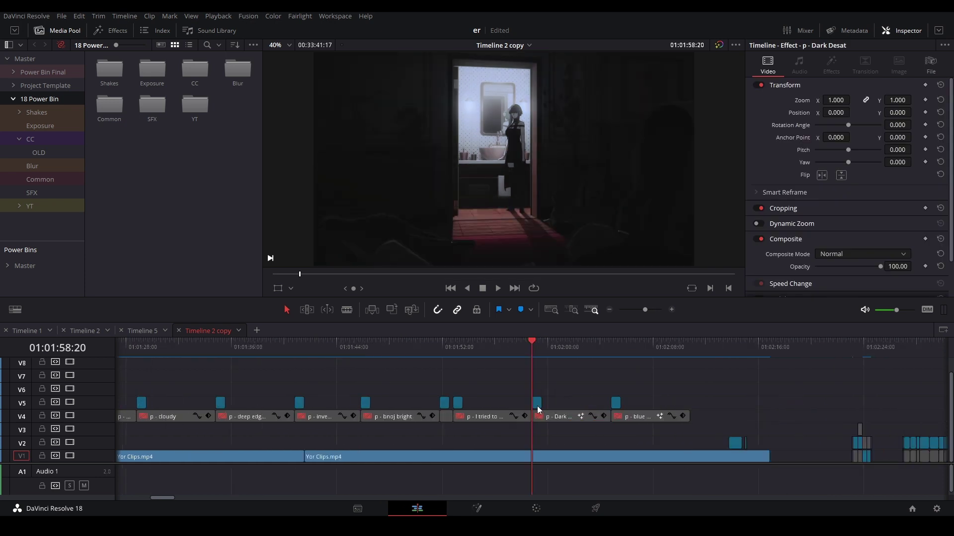
Step: Open the Project Manager on the Local Database listing projects er and ert
{"action": "left_click", "coordinate": [912, 509]}
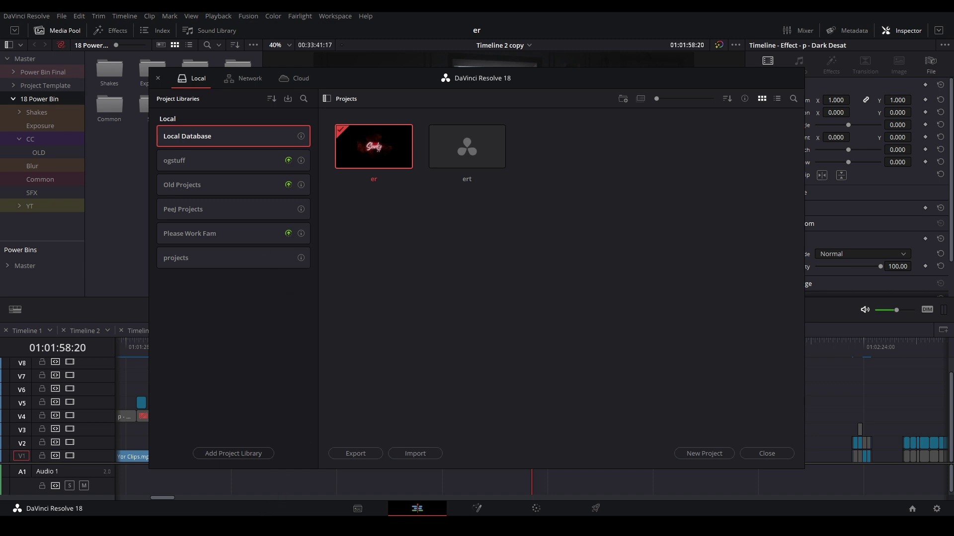
Step: Close the Project Manager with Esc
{"action": "key", "text": "Escape"}
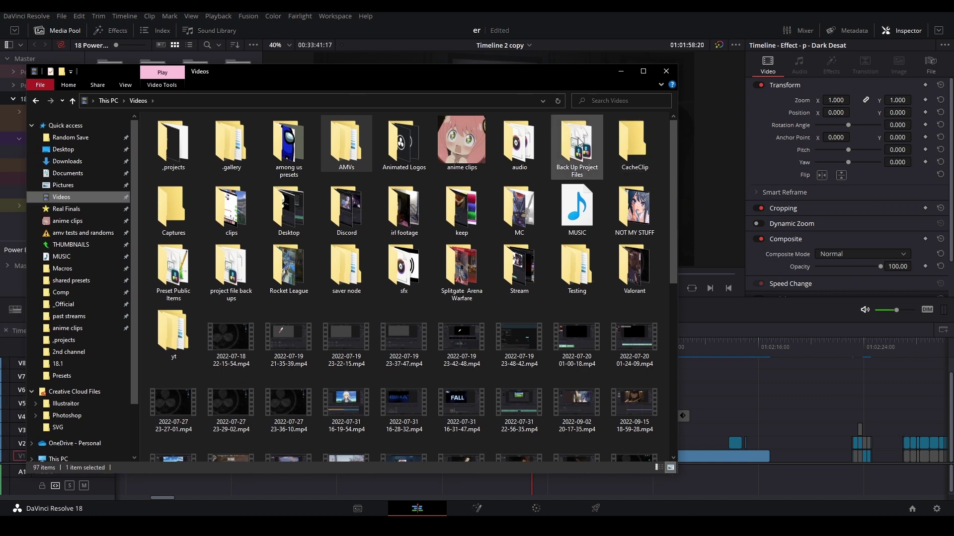
Step: Browse the .drp backups in Back Up Project Files and Edits, then minimise File Explorer
{"action": "double_click", "coordinate": [579, 141]}
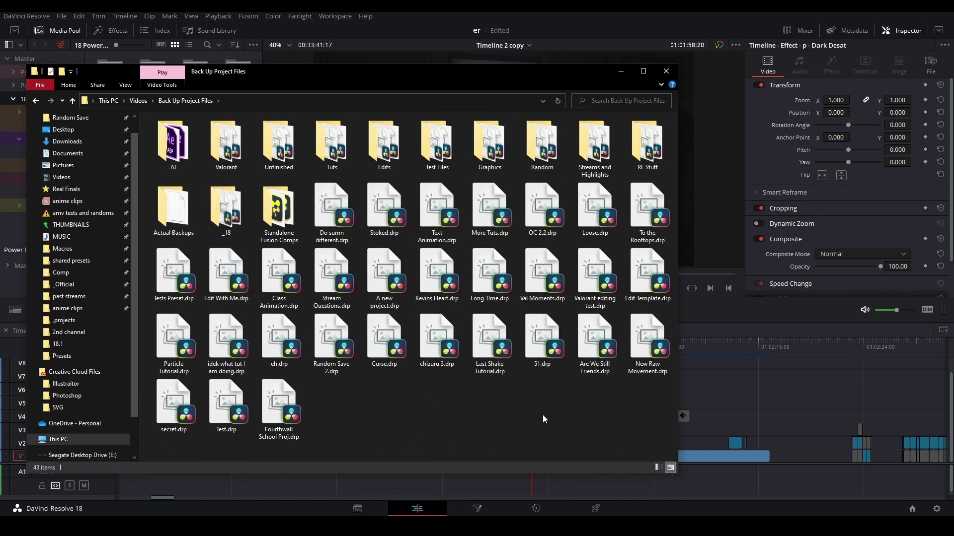
{"action": "left_click_drag", "start_coordinate": [543, 416], "coordinate": [316, 427]}
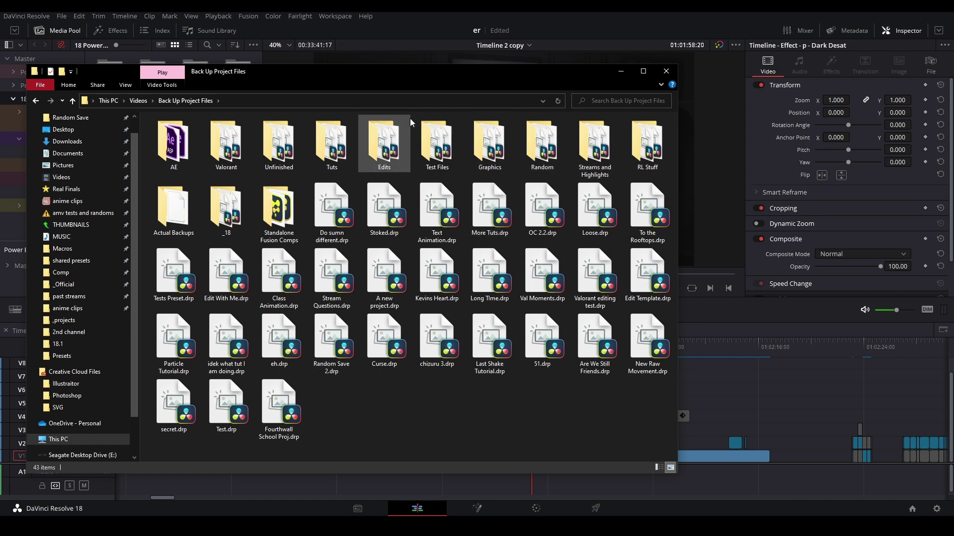
{"action": "double_click", "coordinate": [401, 129]}
{"action": "scroll", "coordinate": [440, 180], "scroll_direction": "down", "scroll_amount": 10}
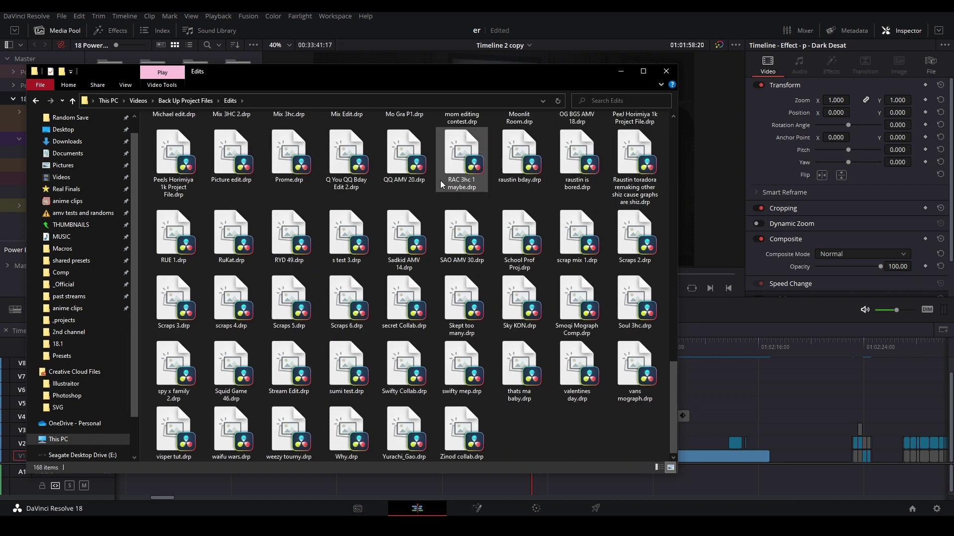
{"action": "scroll", "coordinate": [440, 180], "scroll_direction": "up", "scroll_amount": 15}
{"action": "key", "text": "alt+Left"}
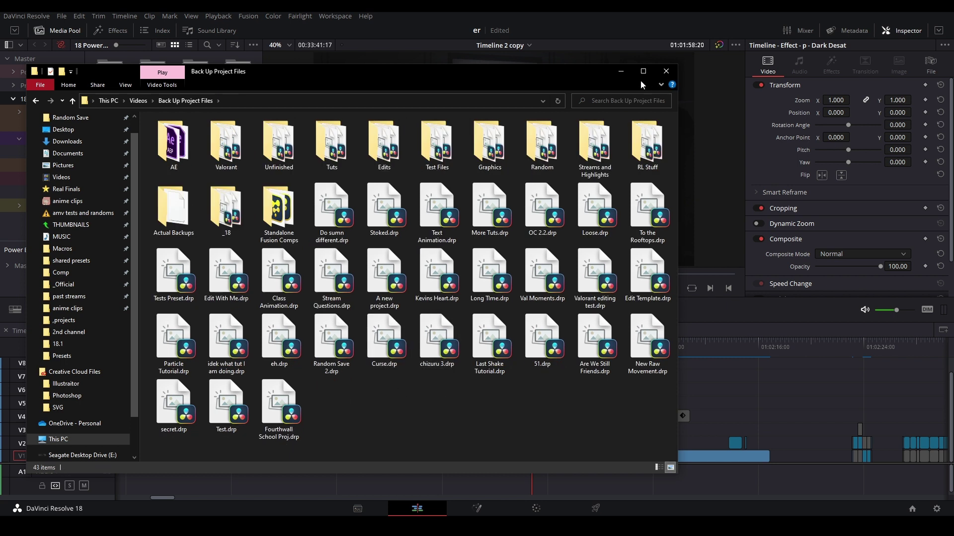
{"action": "left_click", "coordinate": [622, 73]}
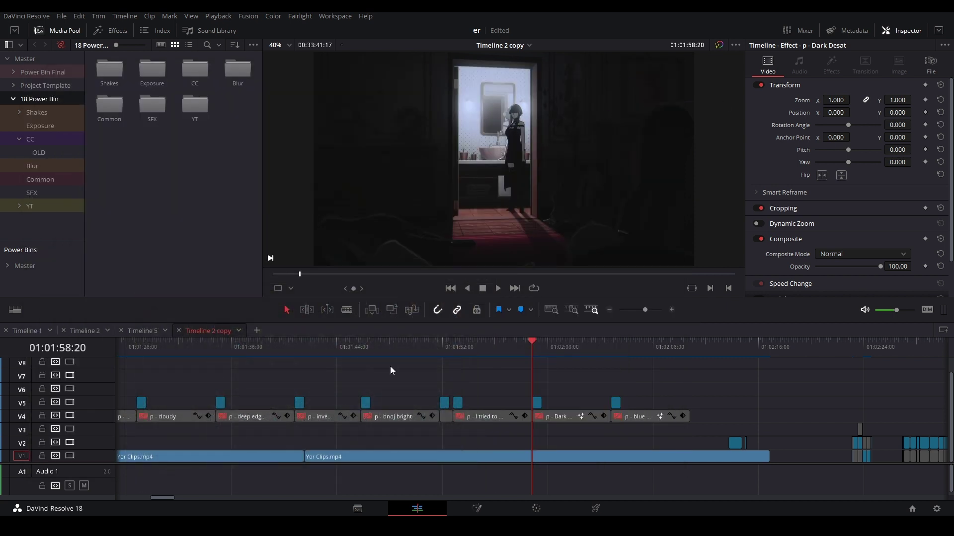